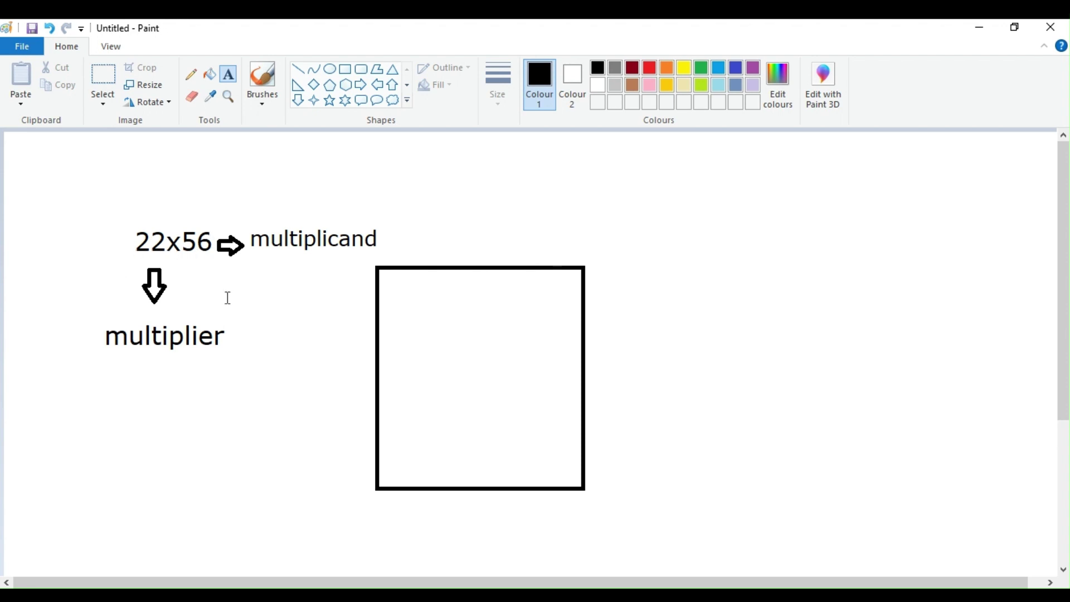
Type '2 2' above the square and stack 5 and 6 down its right edge
left_click(420, 246)
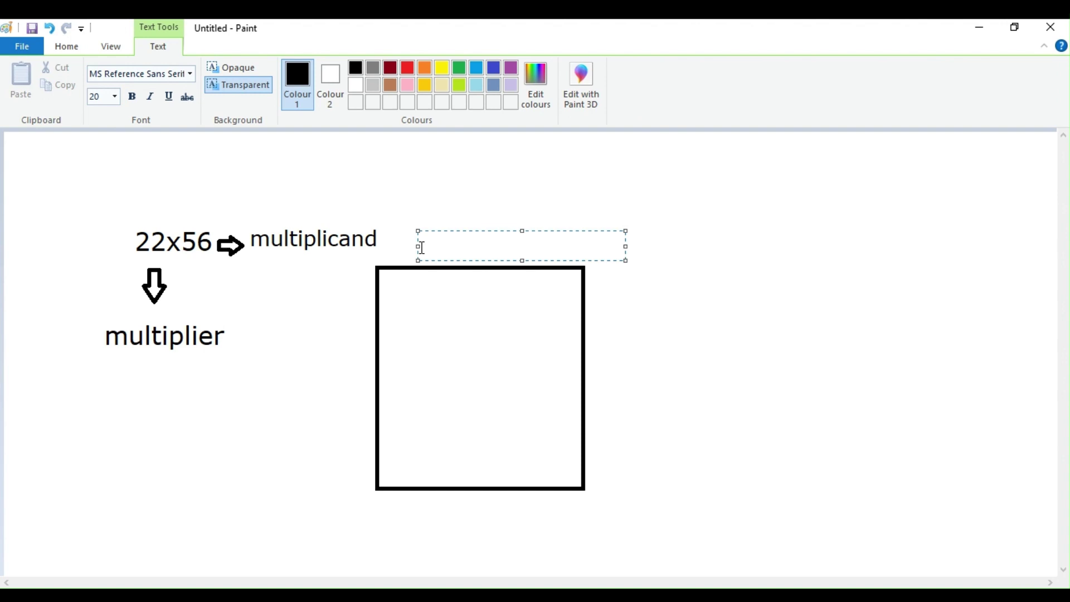
type("2")
key("Tab")
type("2")
left_click(617, 306)
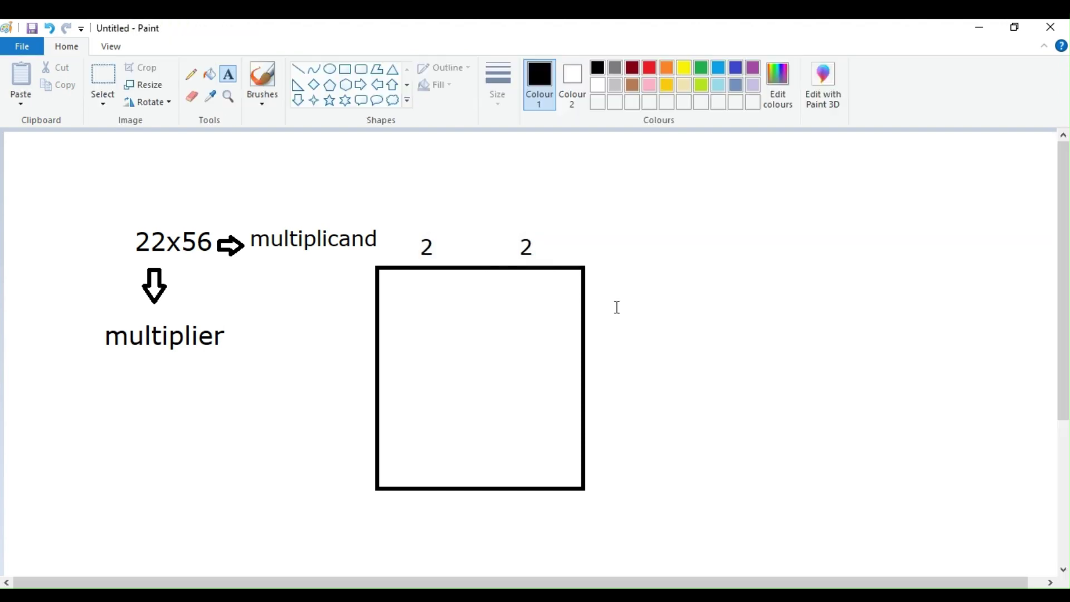
type("5")
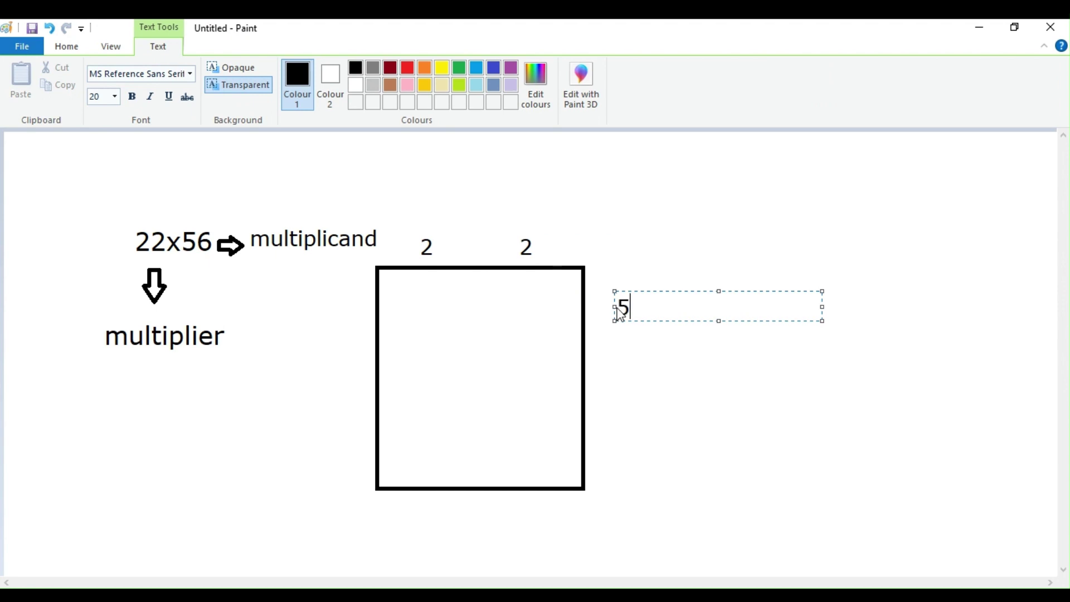
key("Return")
key("Return")
key("Return")
key("Return")
key("Return")
type("6")
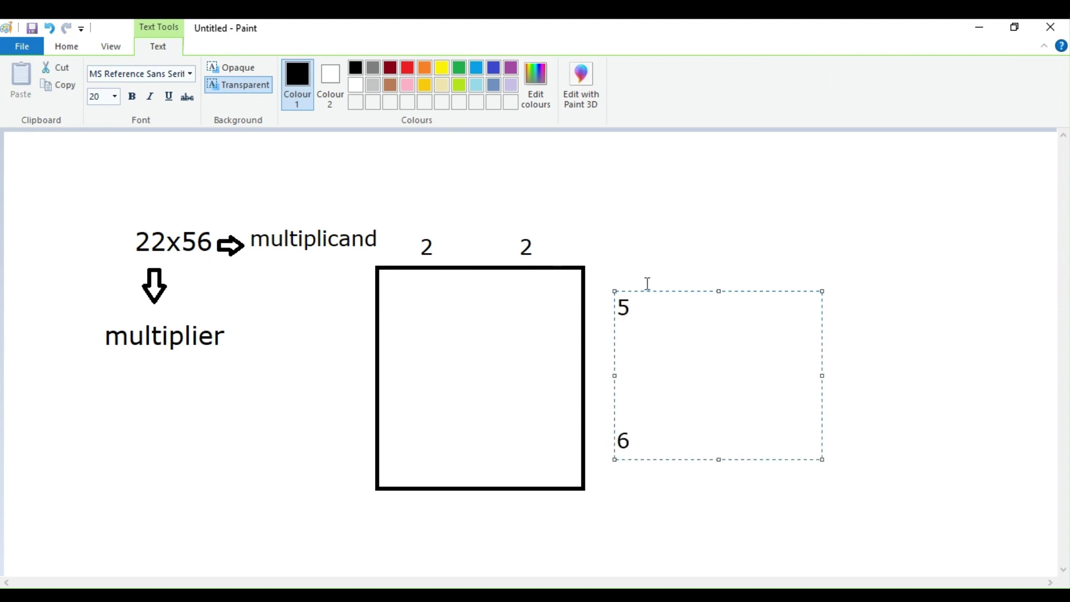
left_click(801, 215)
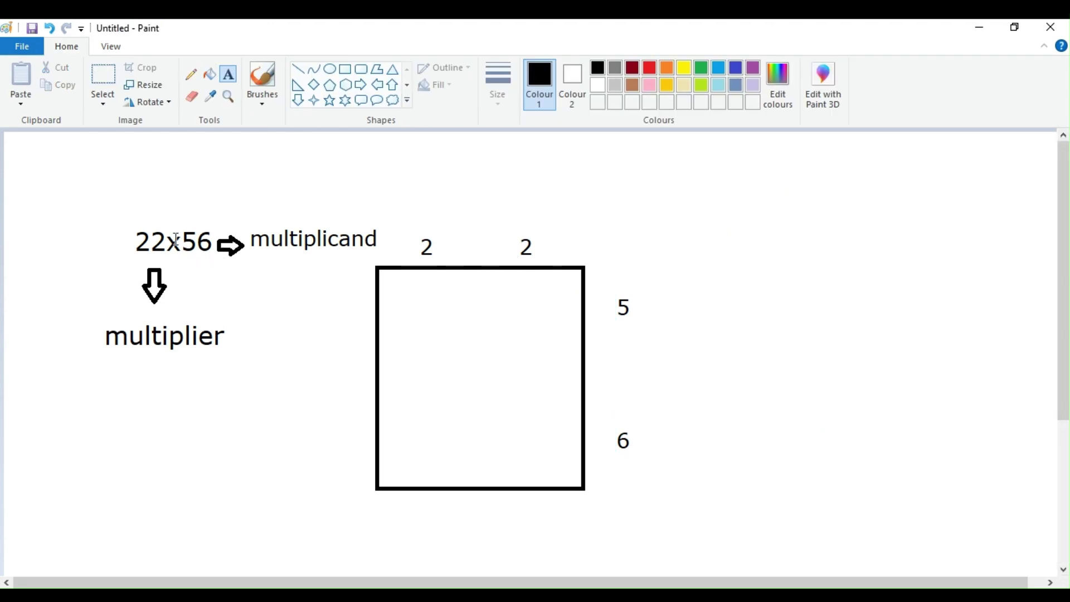
Split the square into a 2x2 grid with one vertical and one horizontal line
left_click(300, 74)
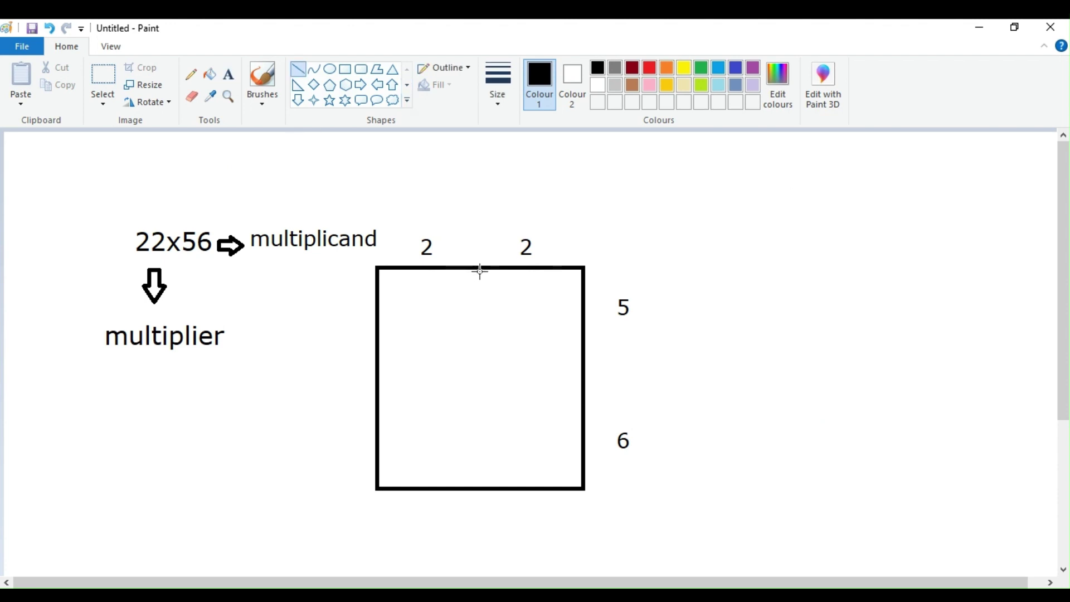
left_click_drag(480, 272, 480, 487)
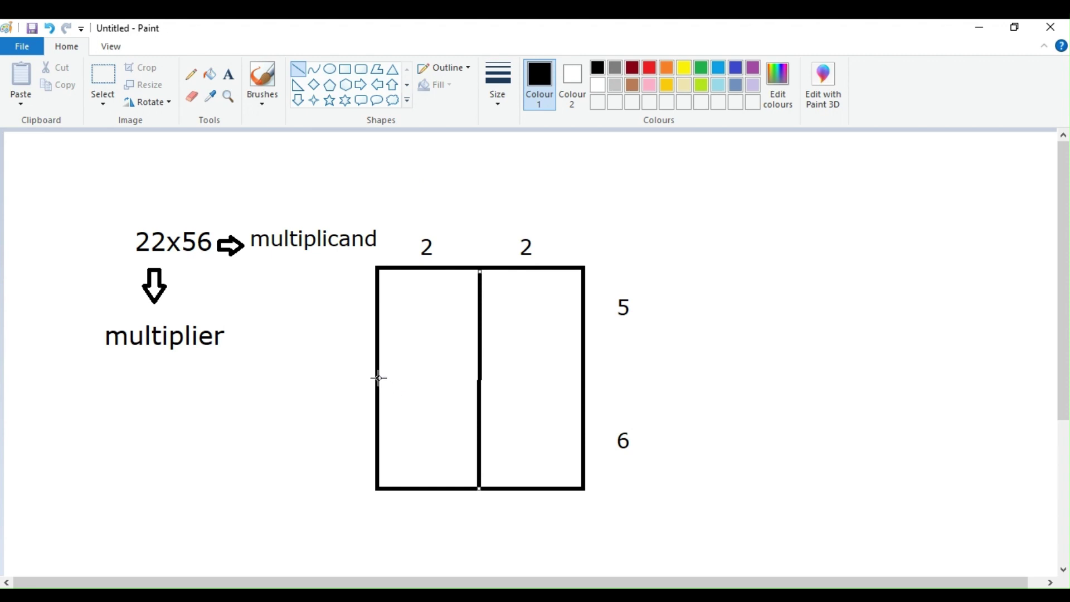
left_click_drag(378, 378, 583, 376)
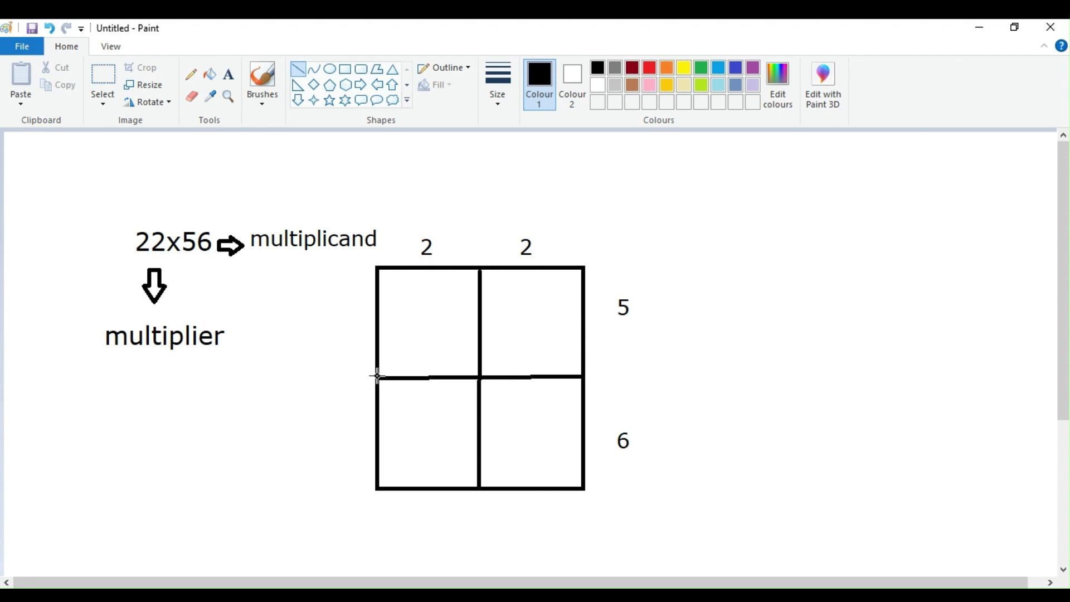
Draw a bottom-left-to-top-right diagonal across each of the four cells
left_click_drag(377, 377, 479, 274)
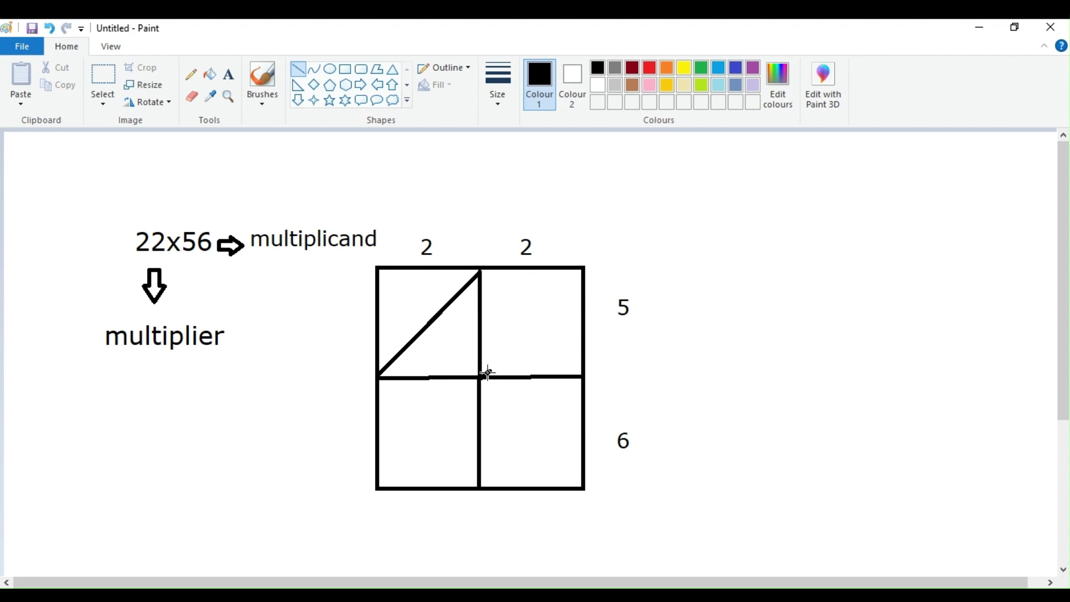
left_click_drag(481, 376, 583, 271)
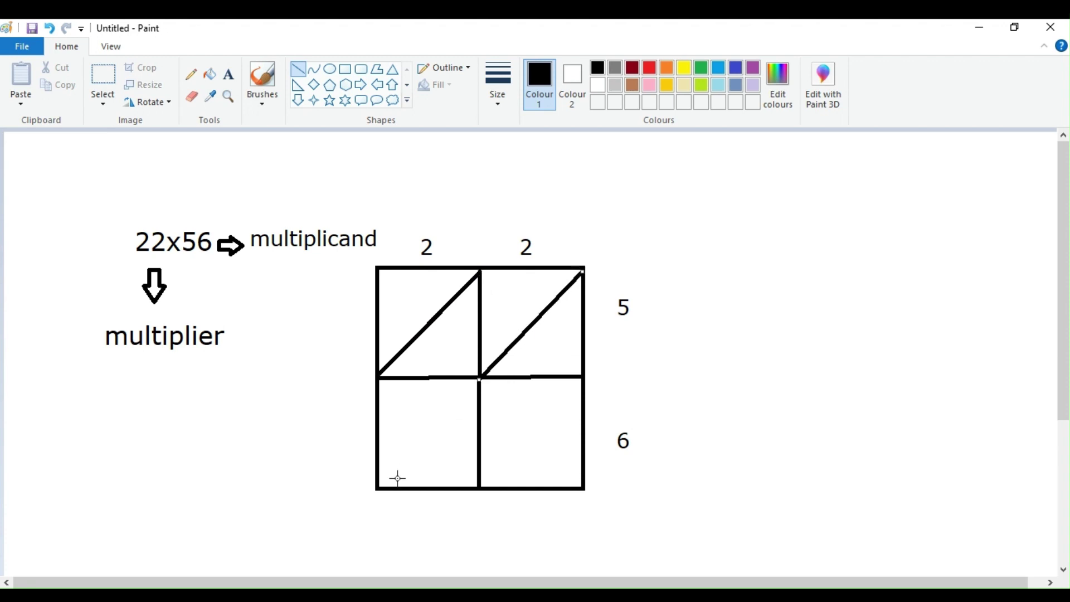
left_click_drag(378, 487, 482, 378)
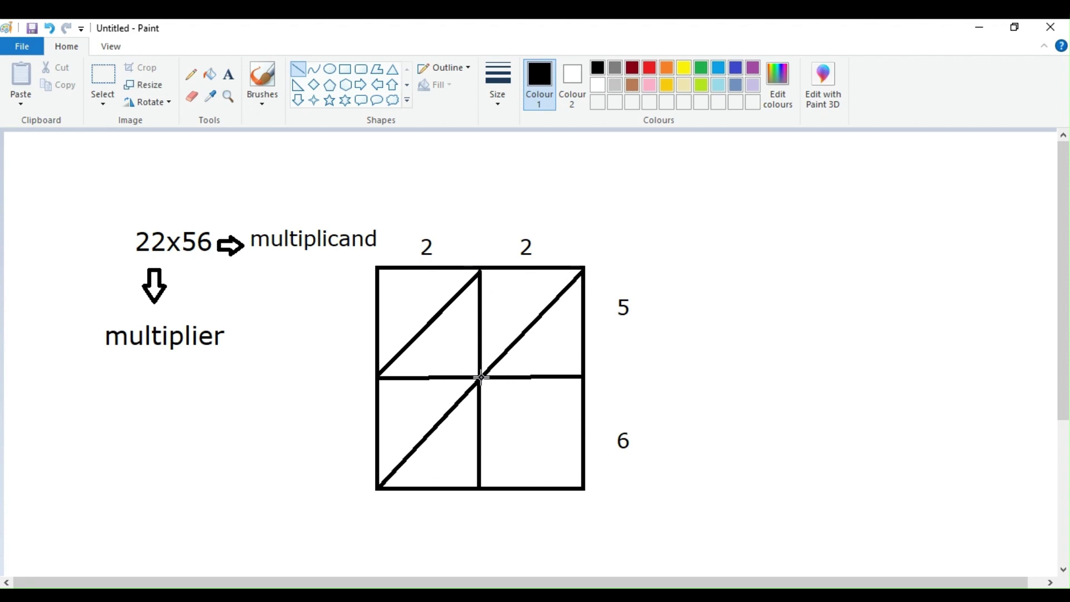
left_click_drag(480, 487, 583, 379)
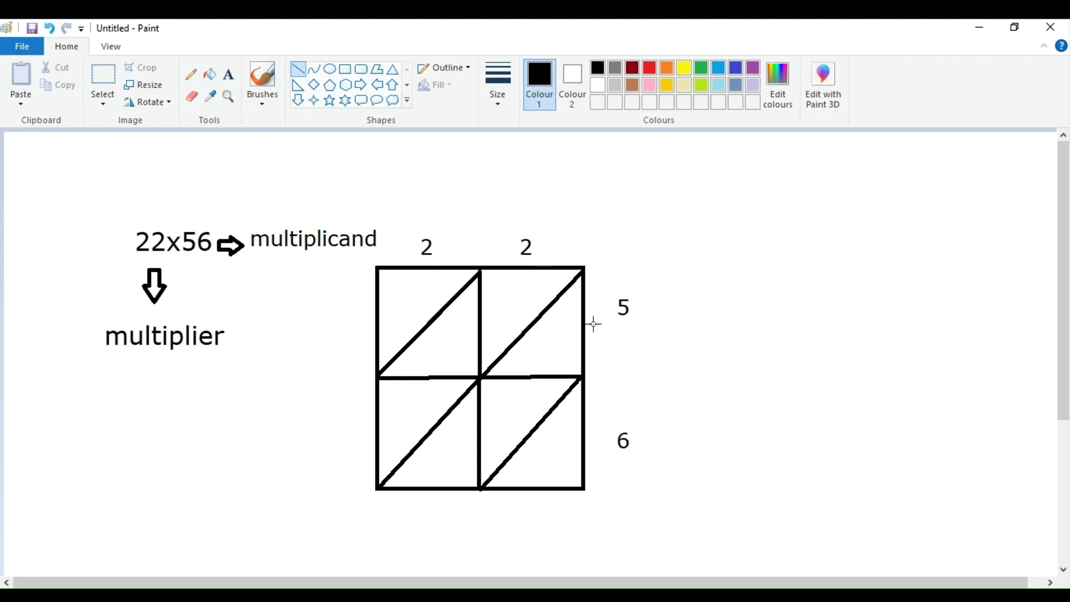
Enter the partial product 10 as 1 and 0 in the top-row cells
left_click(229, 74)
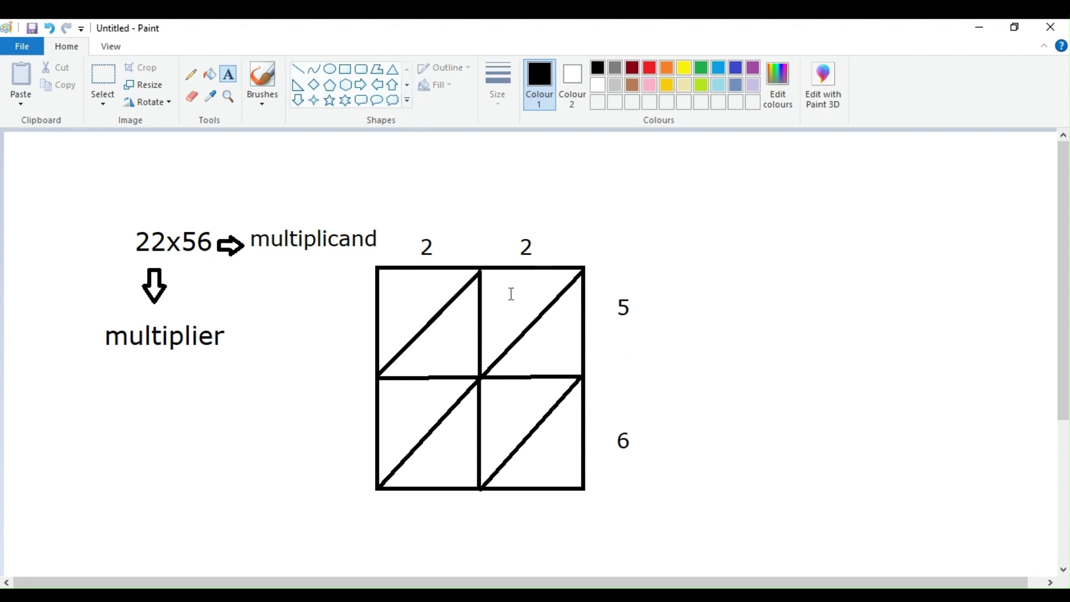
left_click(551, 359)
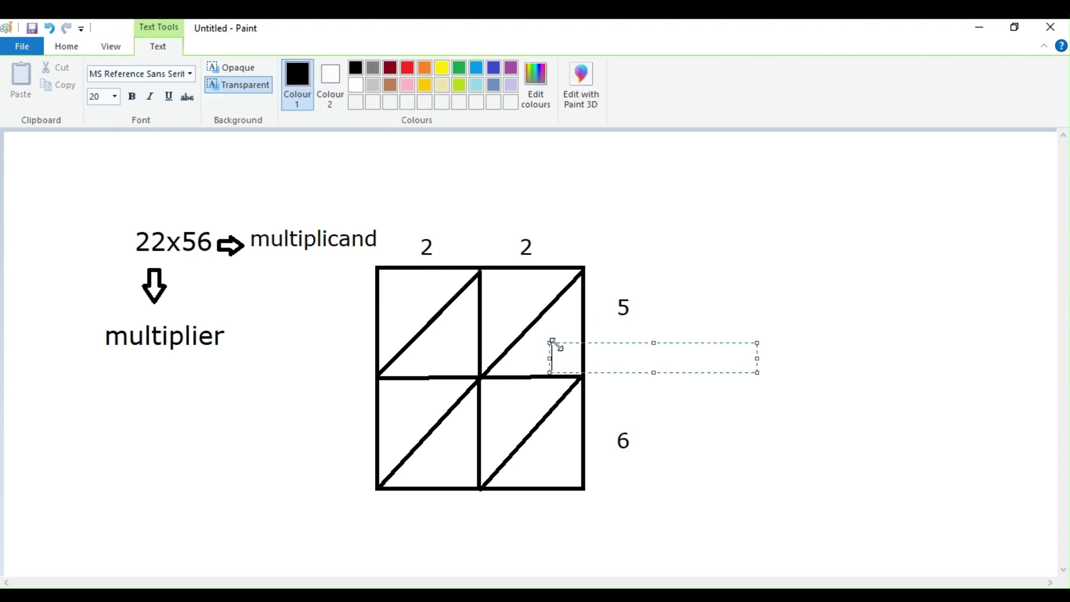
type("0")
left_click(510, 298)
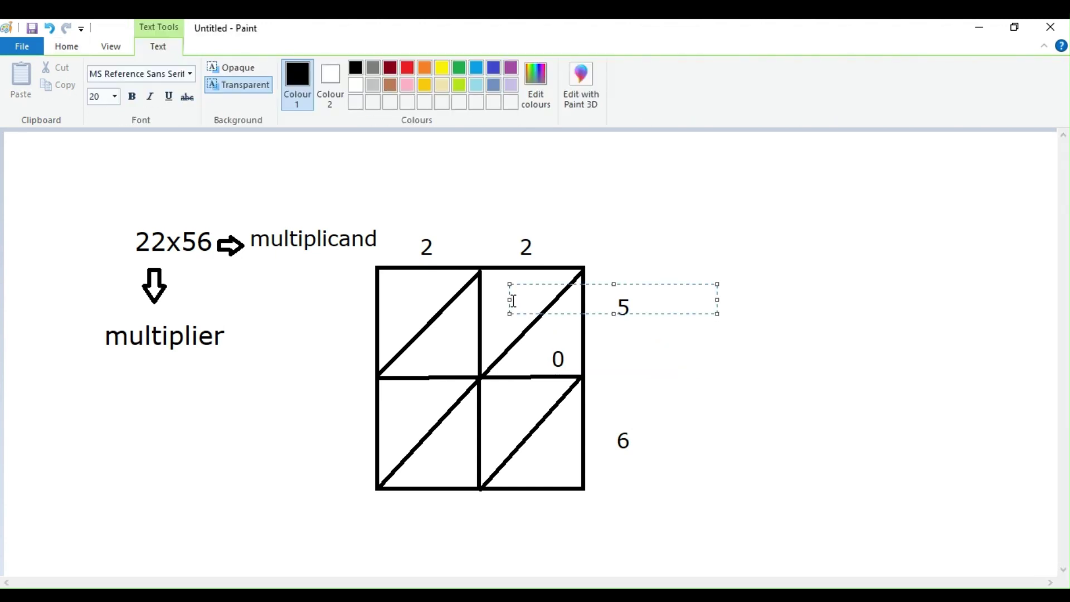
type("1")
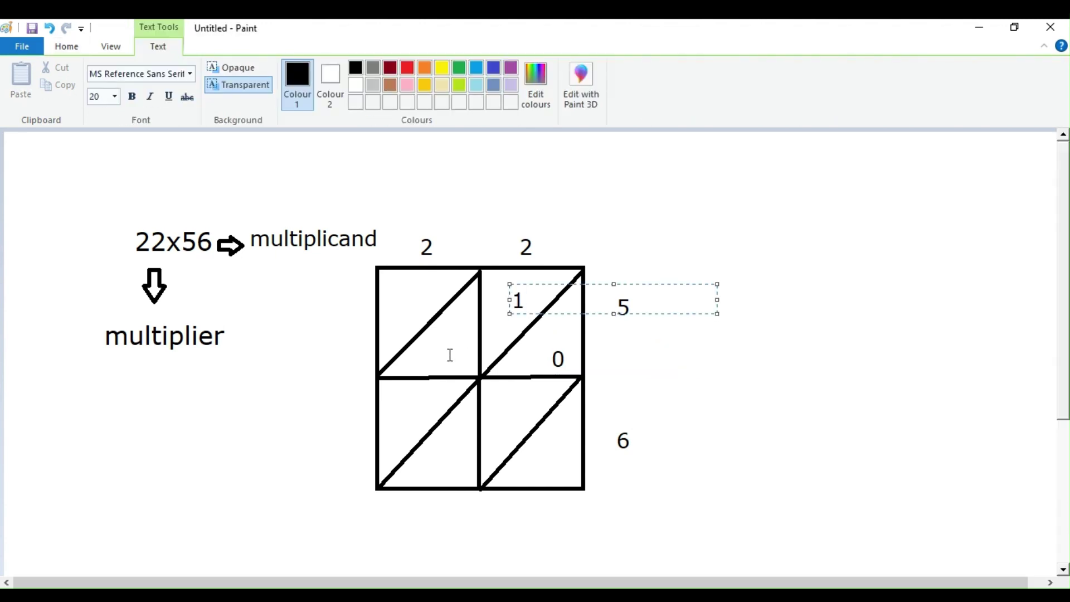
left_click(450, 353)
type("0")
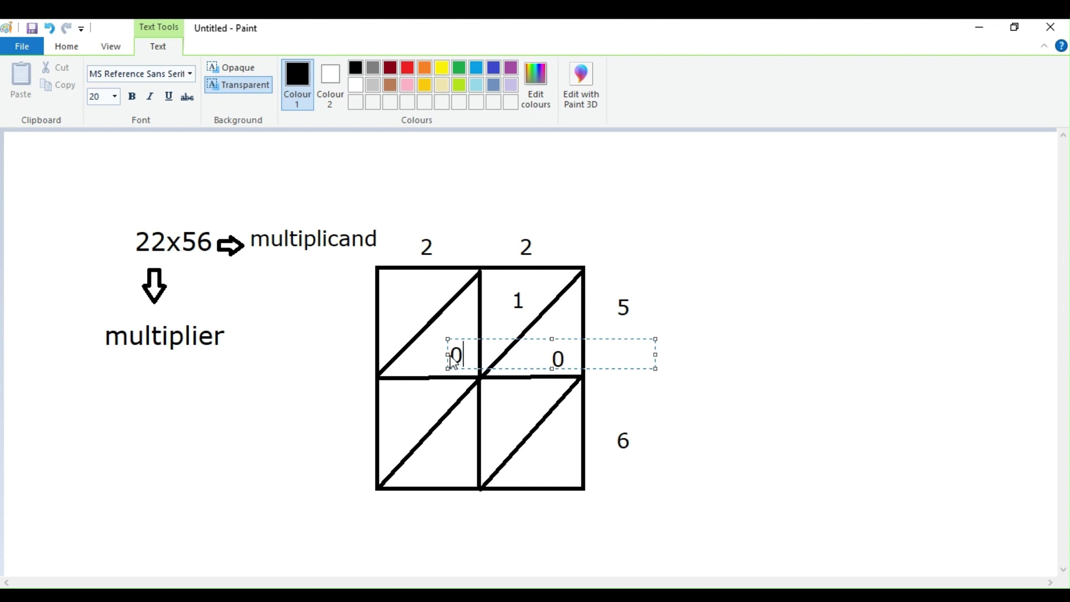
key("Escape")
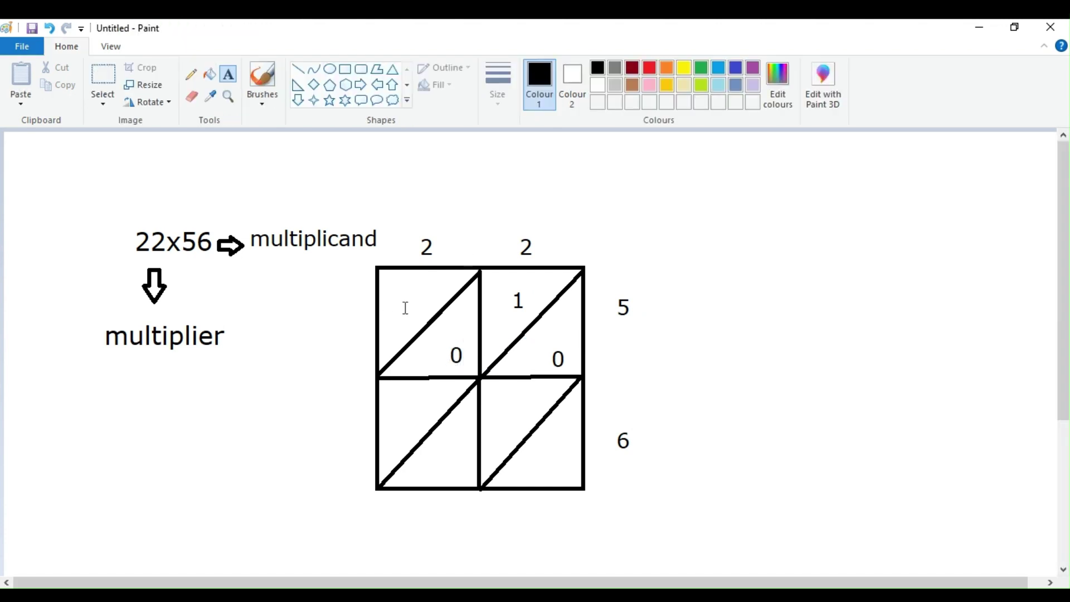
left_click(405, 308)
type("1")
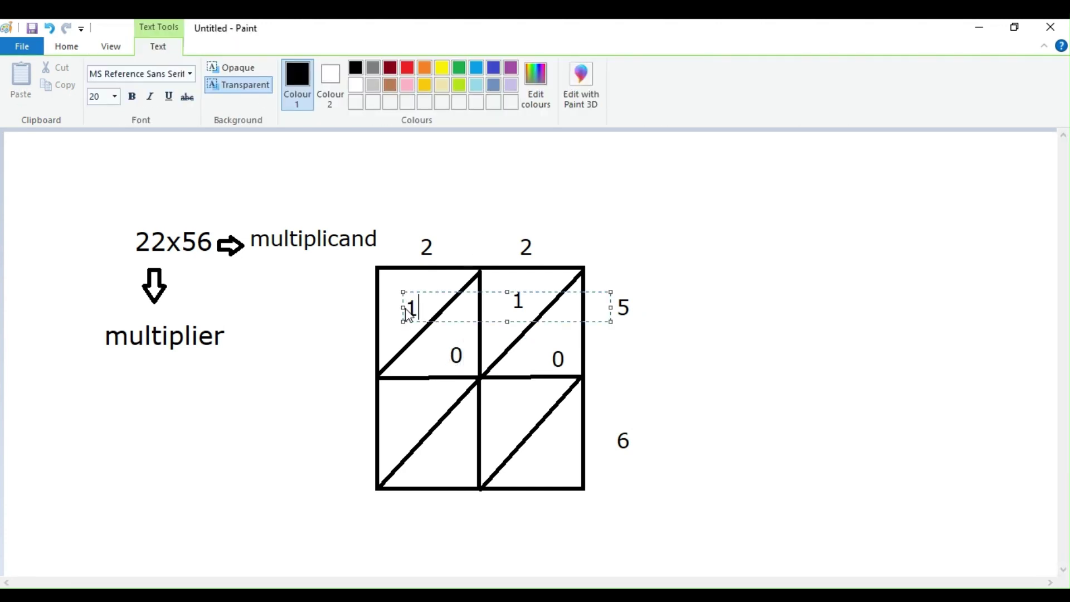
left_click(709, 344)
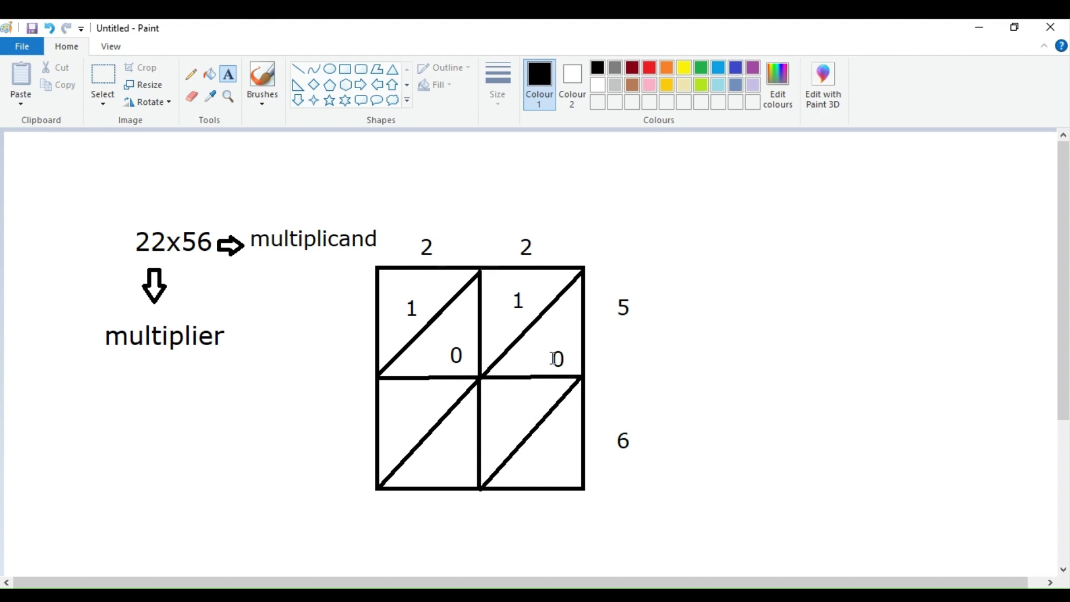
Enter the partial product 12 as 1 and 2 in both lower cells
left_click(551, 450)
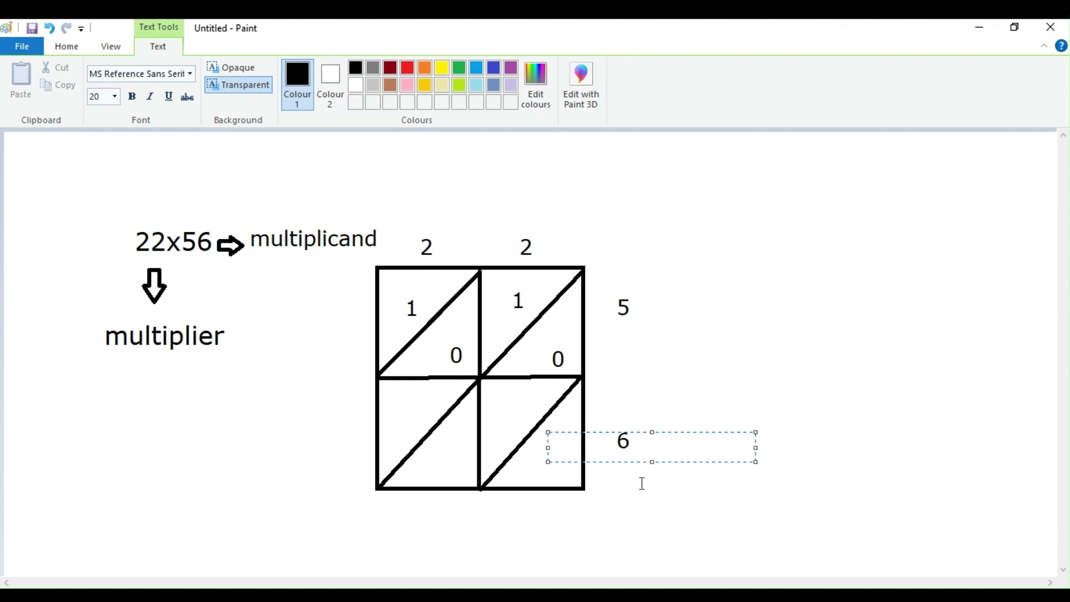
type("2")
left_click(517, 416)
type("1")
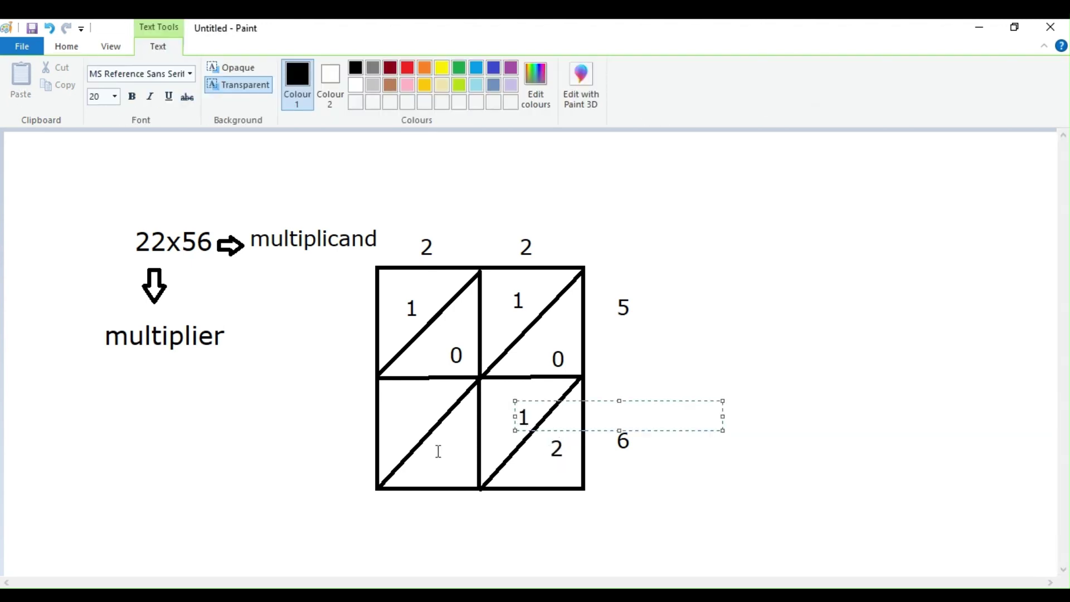
left_click(456, 451)
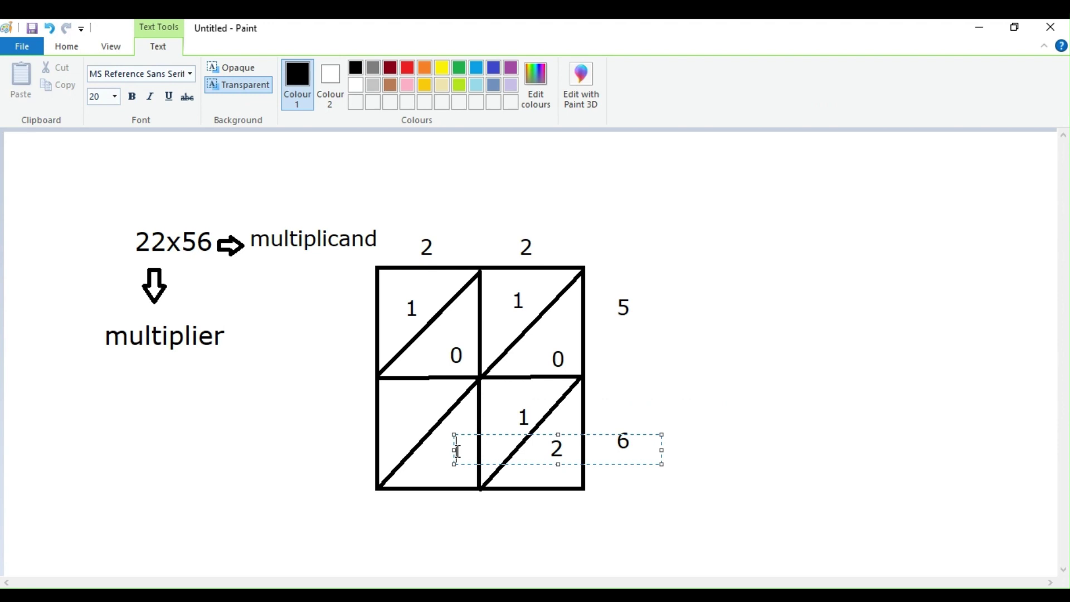
type("2")
left_click(400, 400)
type("1")
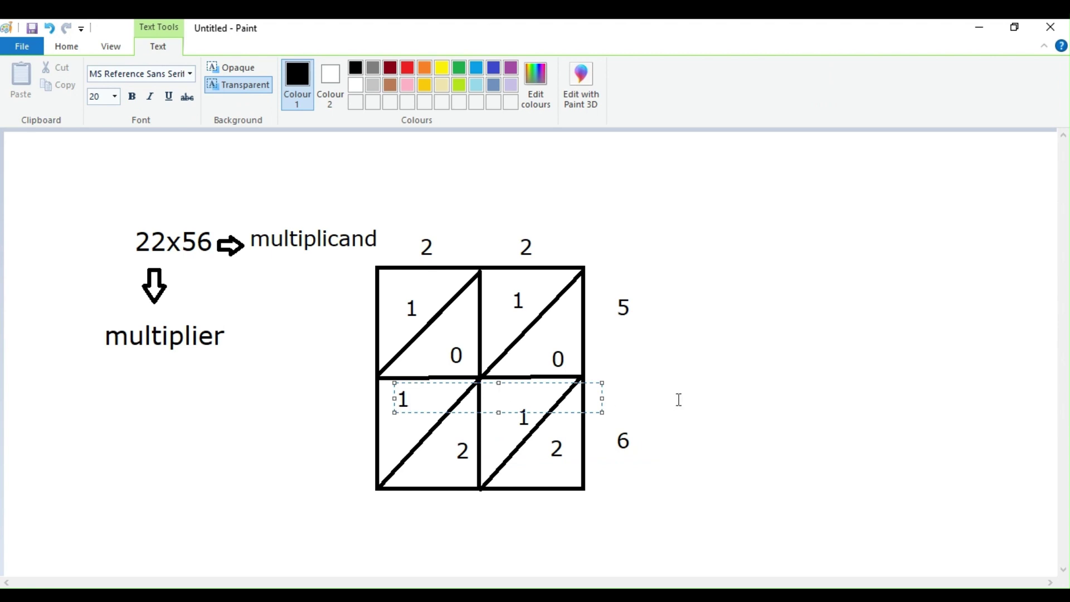
left_click(679, 400)
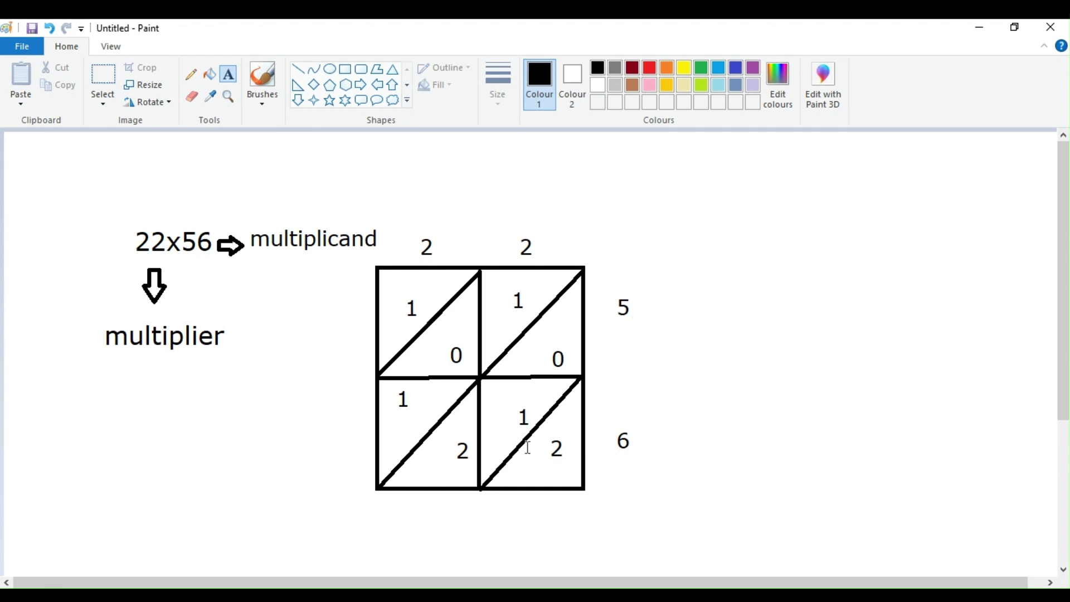
Place the diagonal sums 3 and 2 under the lattice and begin the left-side digits
left_click(554, 506)
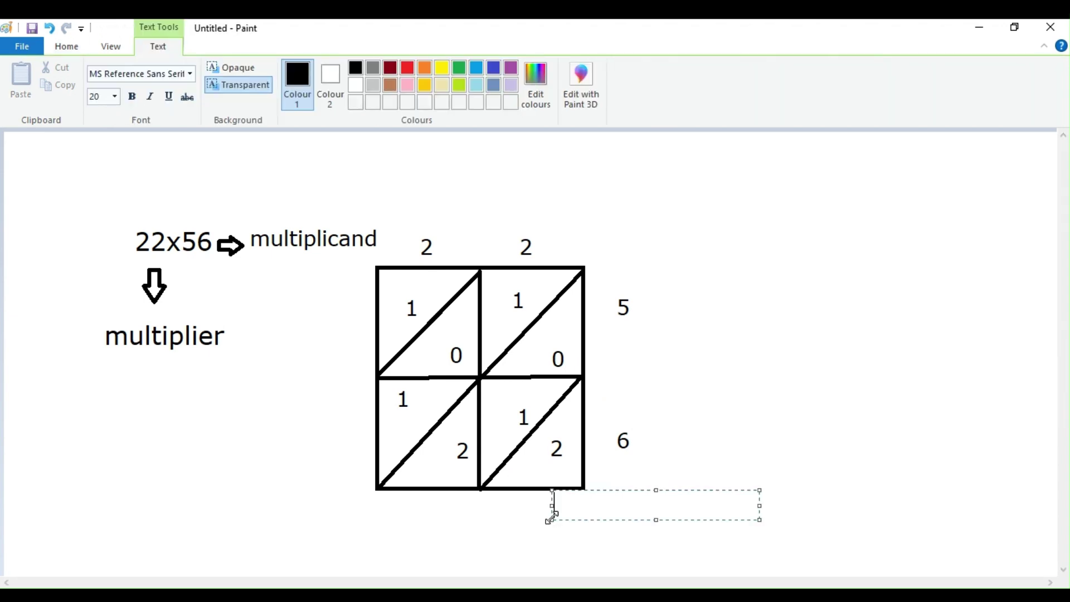
left_click(535, 524)
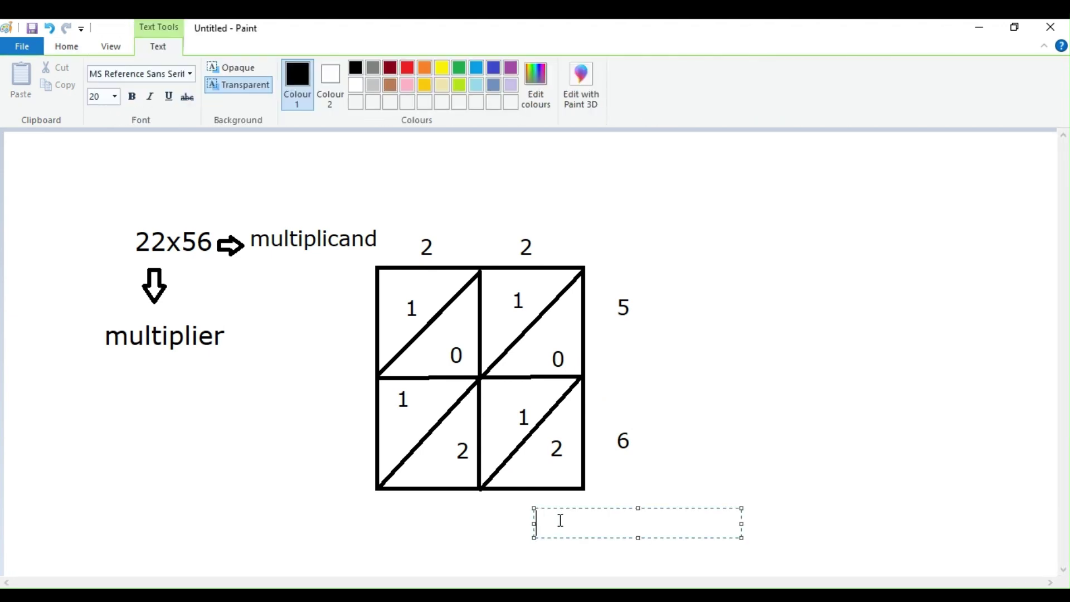
type("2")
left_click(420, 511)
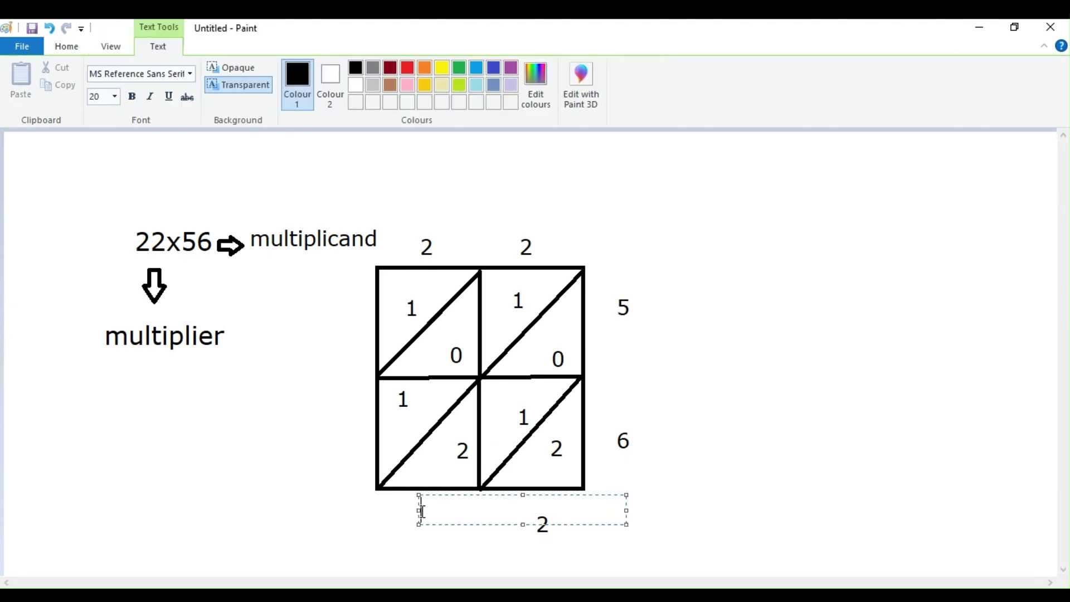
type("3")
left_click(338, 432)
type("2")
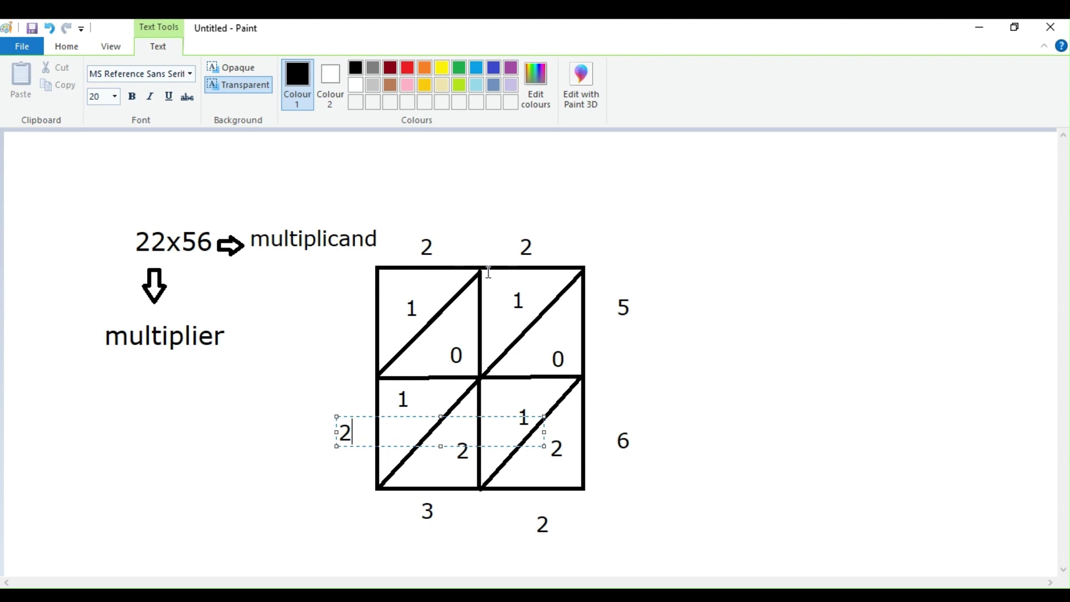
left_click_drag(340, 299, 549, 328)
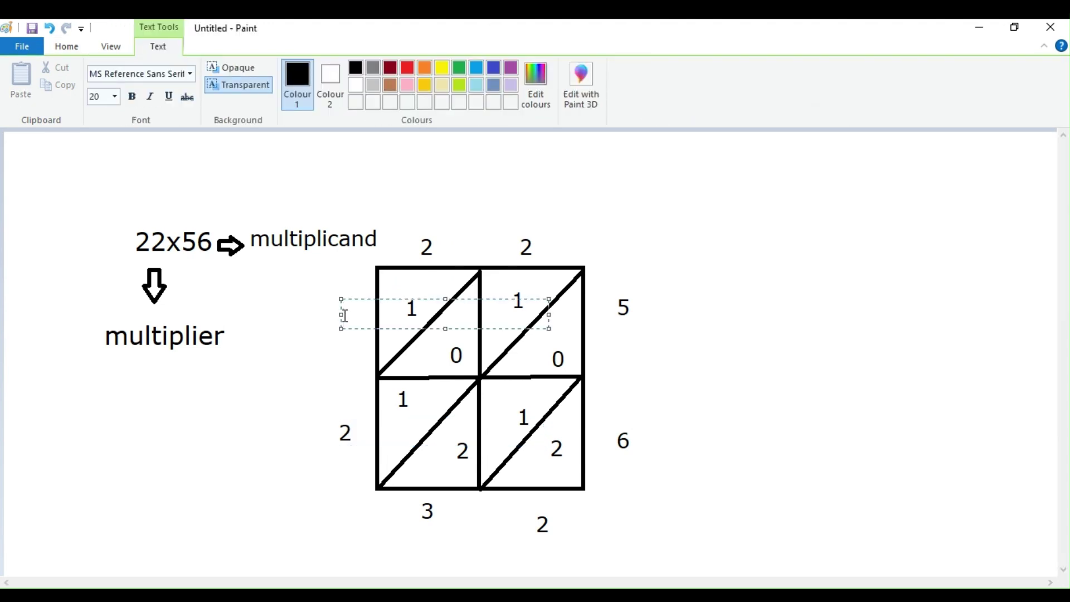
type("1")
left_click(669, 363)
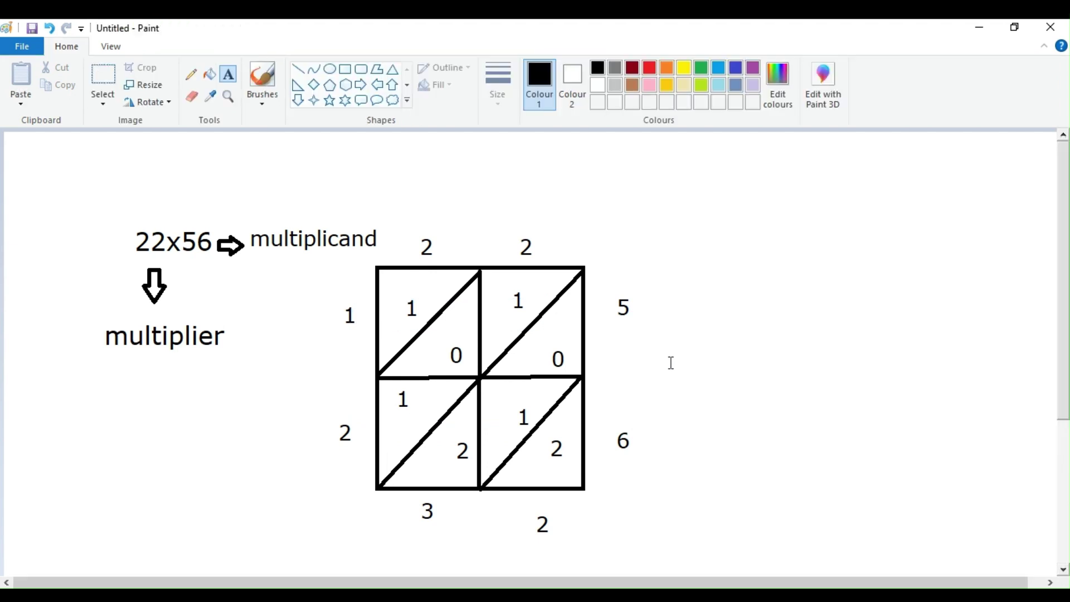